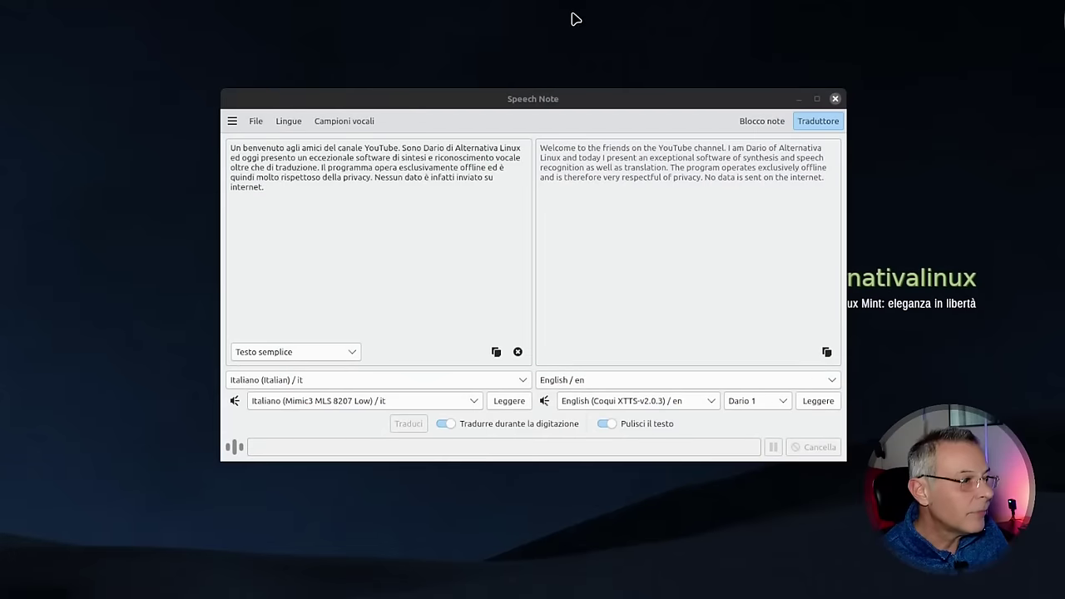
pyautogui.moveTo(532, 101); pyautogui.dragTo(523, 88)
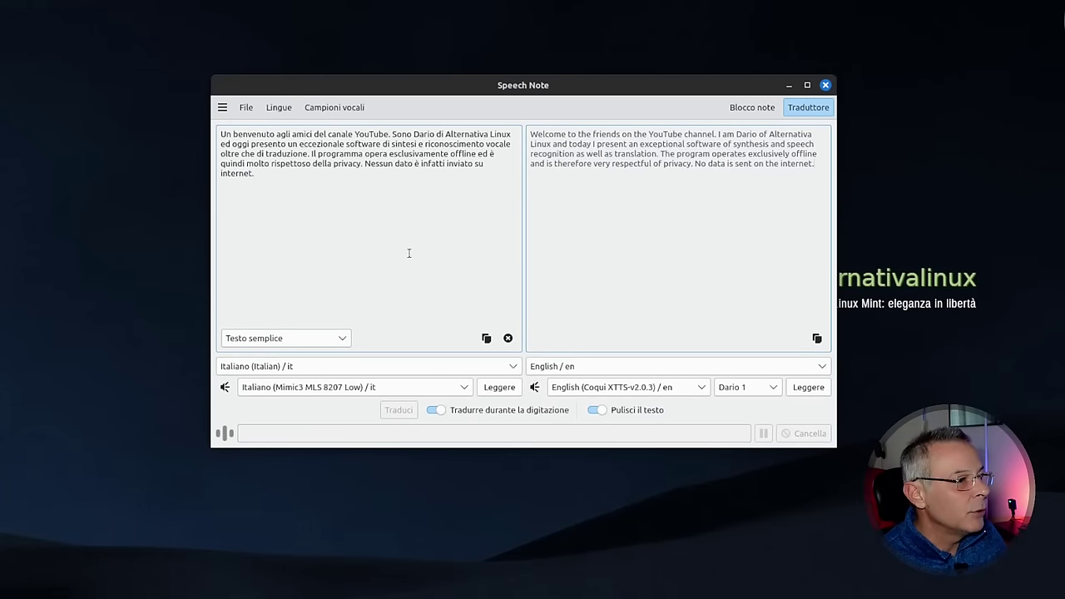
pyautogui.moveTo(253, 173); pyautogui.dragTo(152, 122)
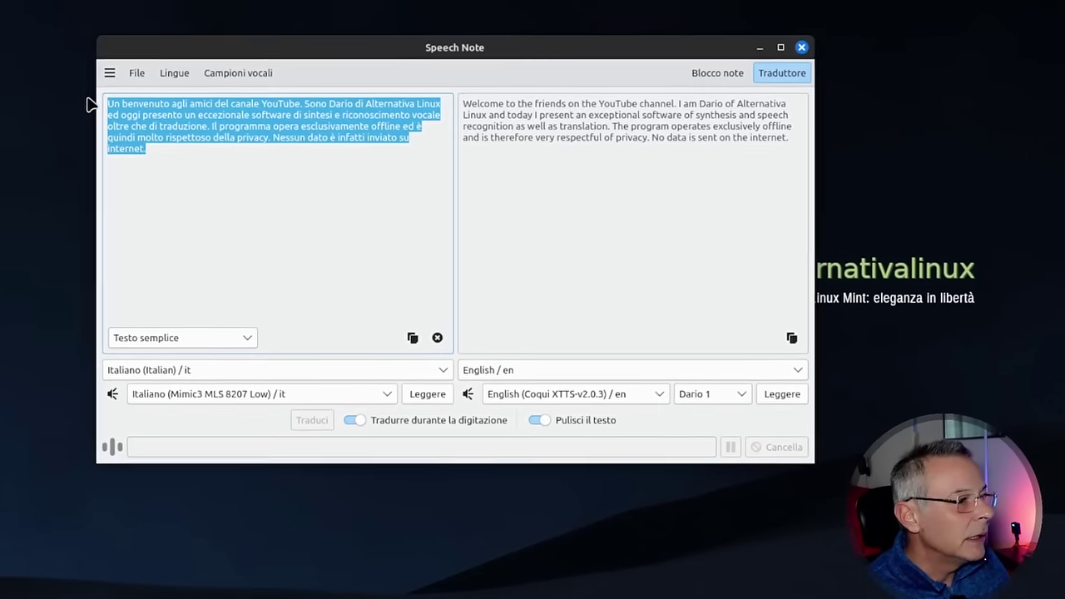
pyautogui.click(298, 206)
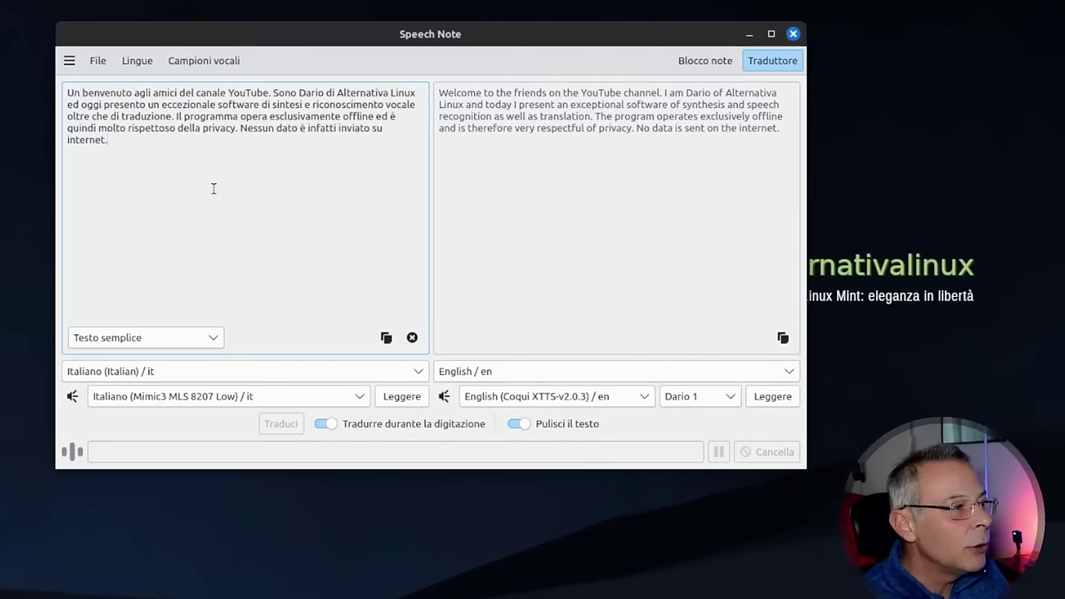
# Read the Italian text aloud with the voice Italiano (Mimic3 MLS 1595 Low), stopping the playback partway.
pyautogui.click(292, 396)
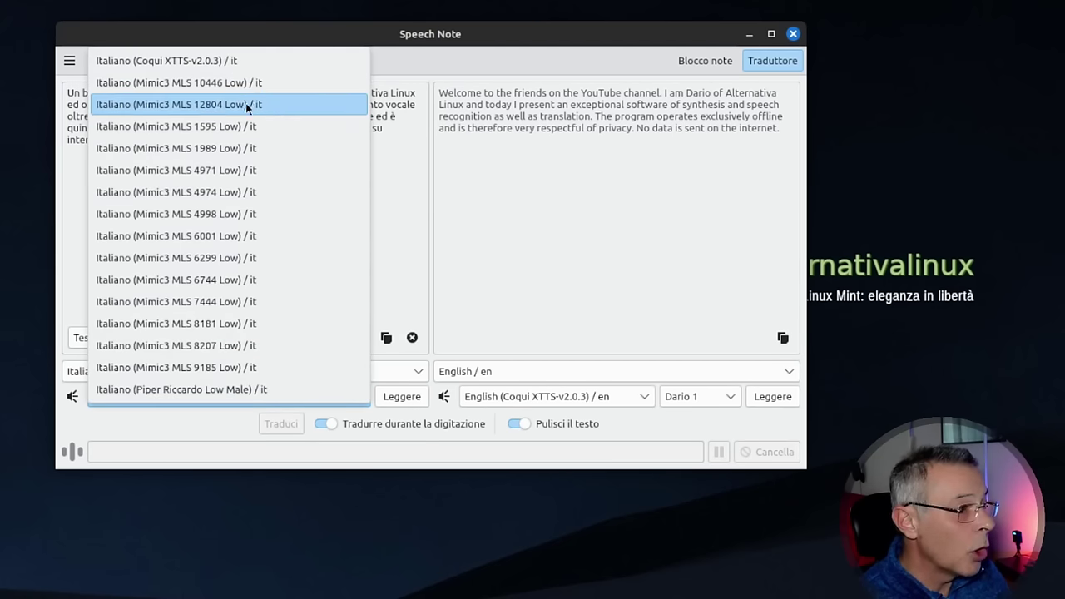
pyautogui.click(246, 127)
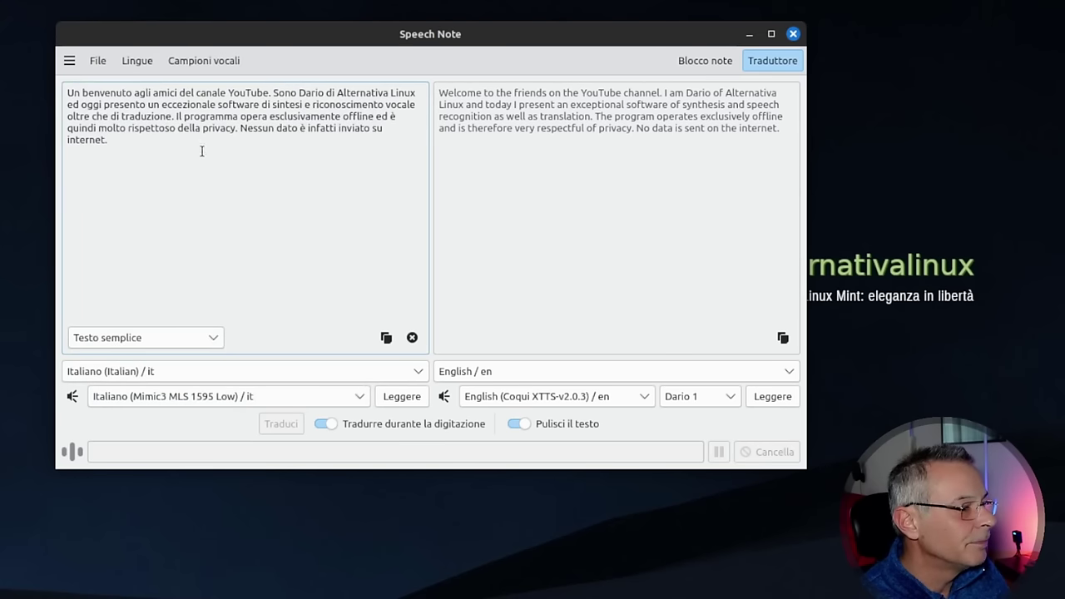
pyautogui.click(400, 401)
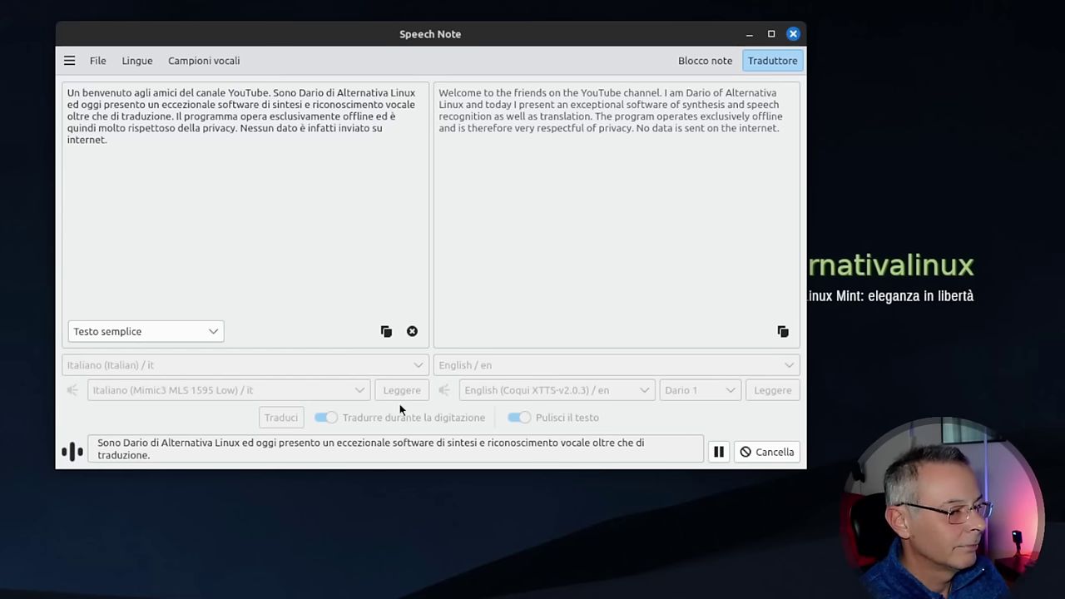
pyautogui.click(722, 454)
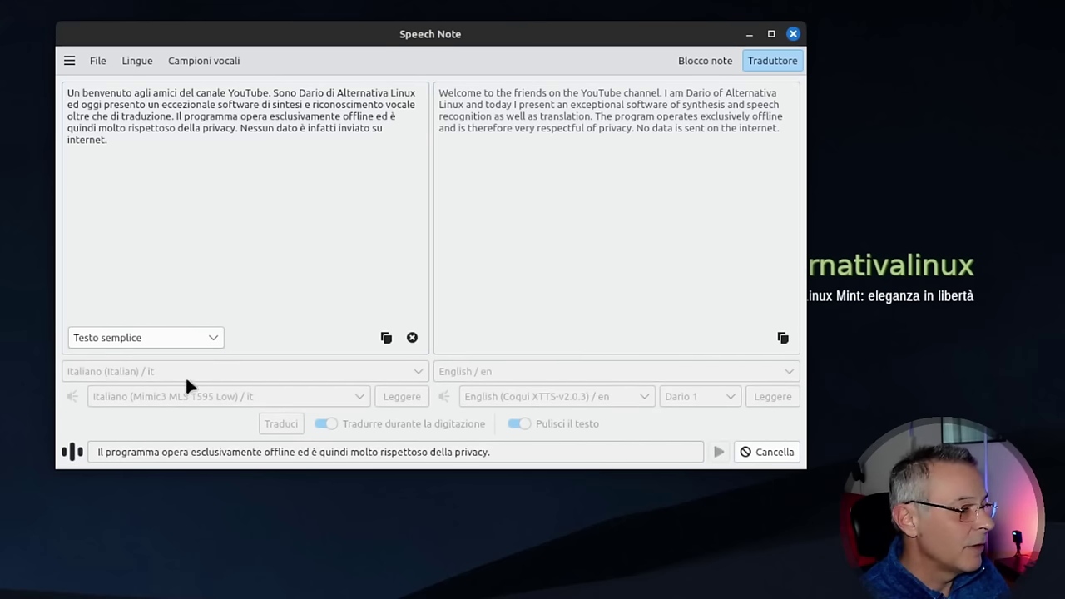
pyautogui.click(761, 452)
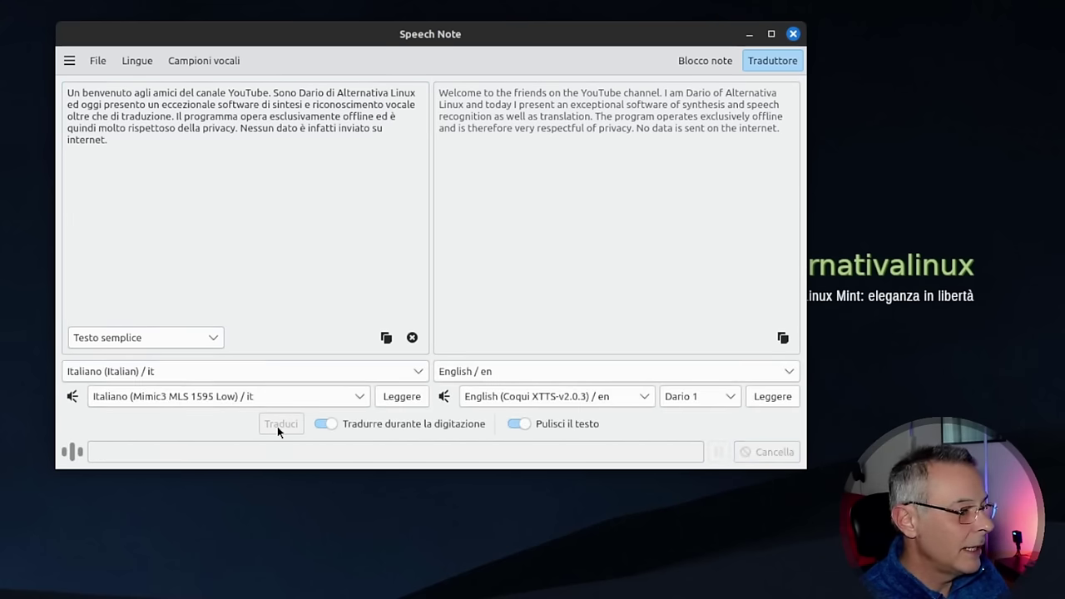
# Switch the Italian voice to Mimic3 MLS 6001 Low, listen to the Italian text and stop the reading.
pyautogui.click(272, 397)
pyautogui.click(146, 236)
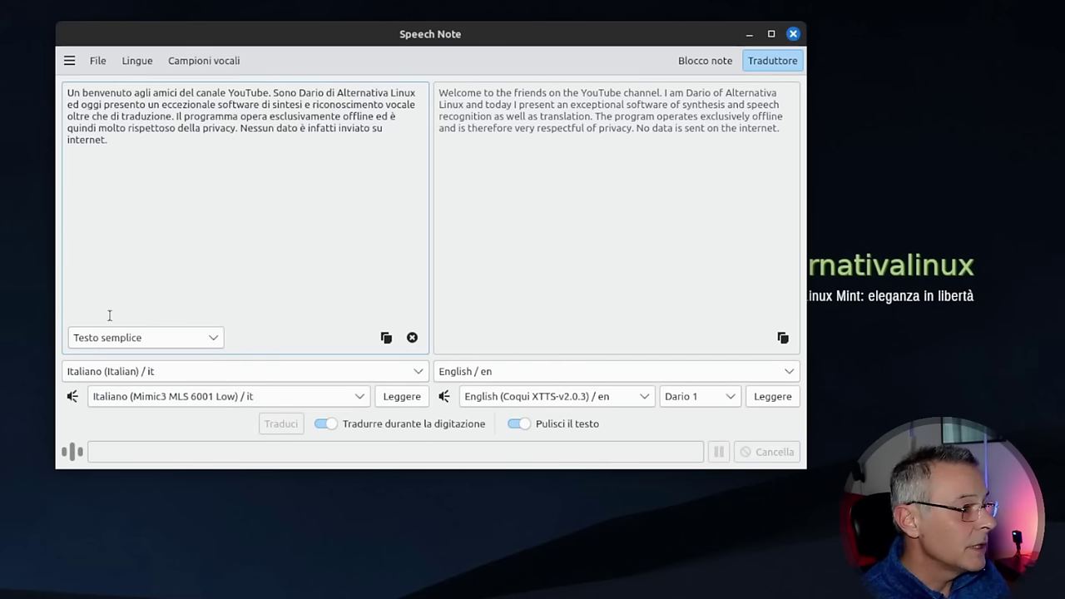
pyautogui.click(397, 398)
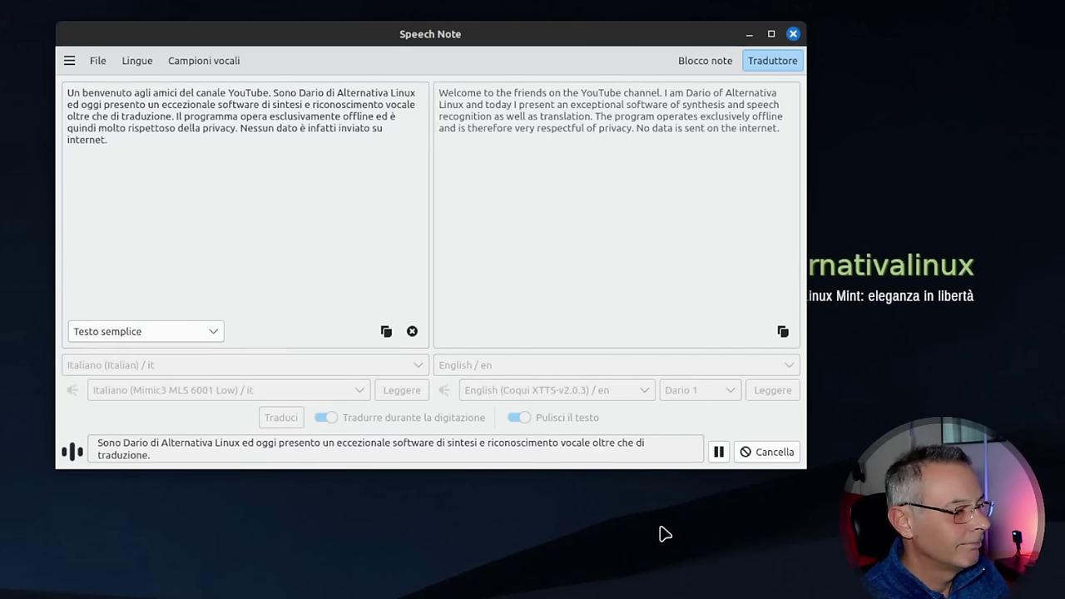
pyautogui.click(781, 451)
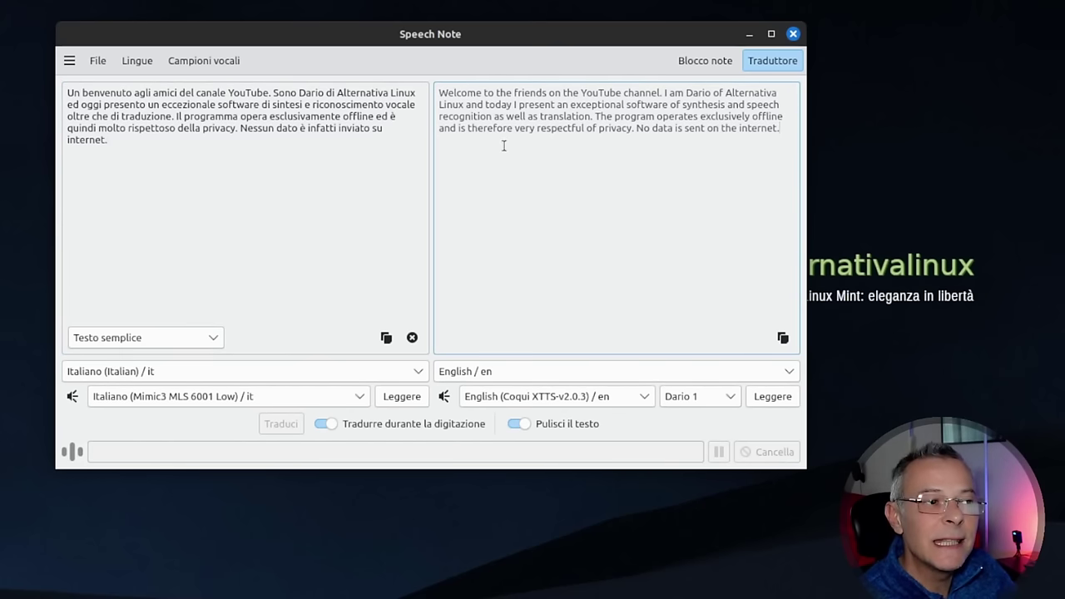
# Choose the English (Mimic3 VCTK P251 Low) voice and have the English translation read aloud.
pyautogui.click(619, 399)
pyautogui.click(583, 372)
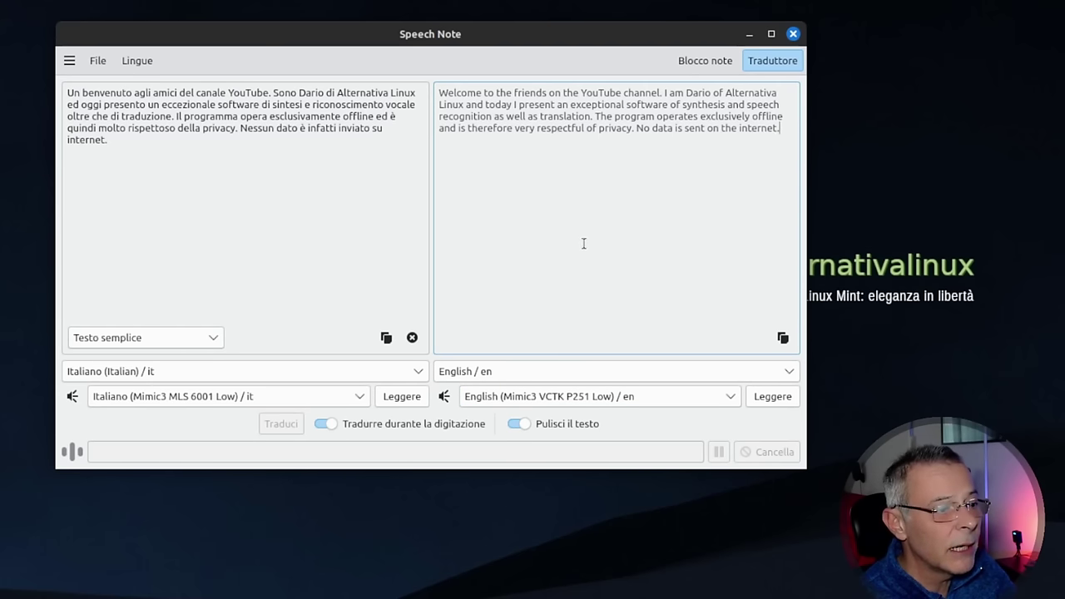
pyautogui.click(775, 396)
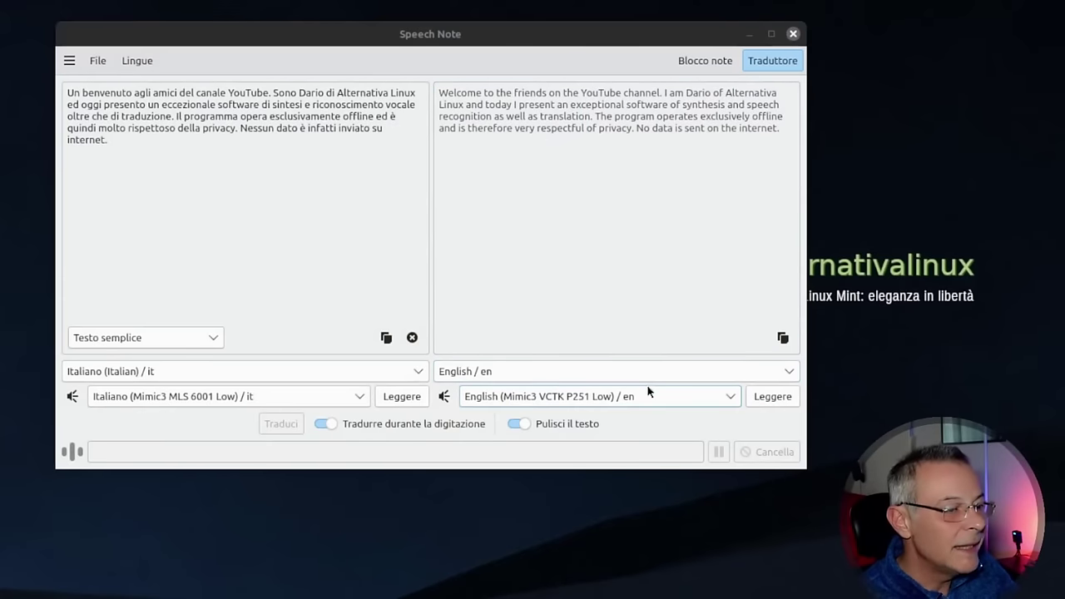
# Set both the English and Italian voices to Coqui XTTS-v2.0.3 and read the Italian text aloud with the existing voice sample.
pyautogui.click(573, 398)
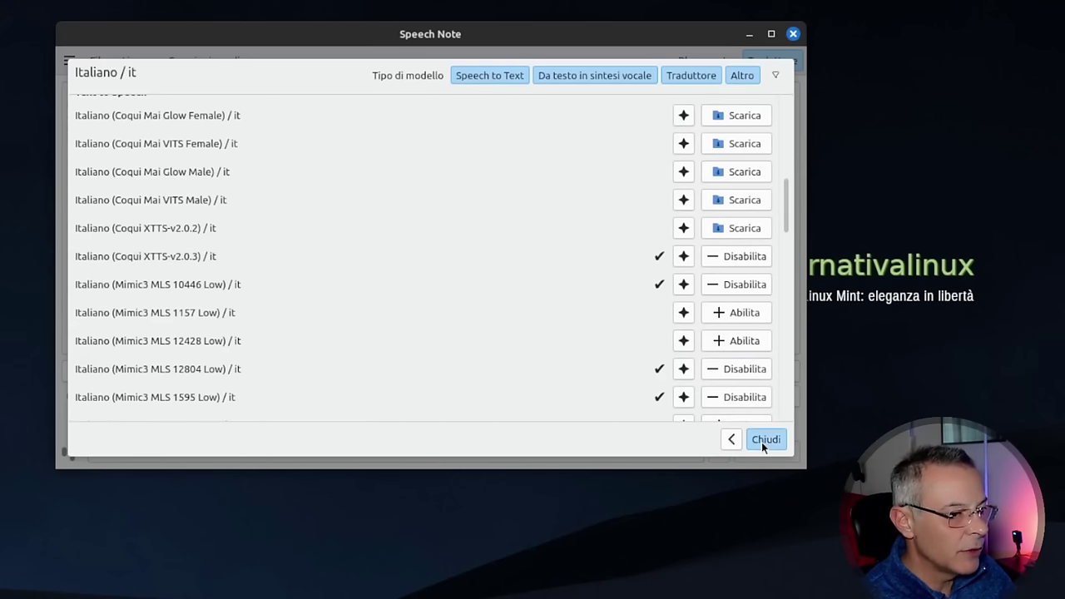
pyautogui.click(763, 442)
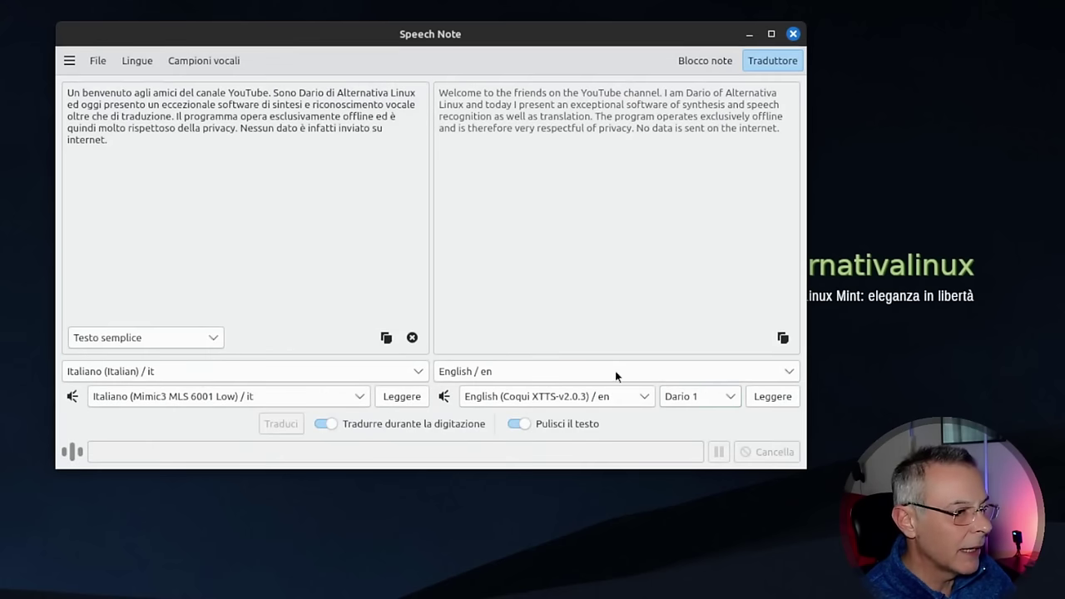
pyautogui.click(231, 397)
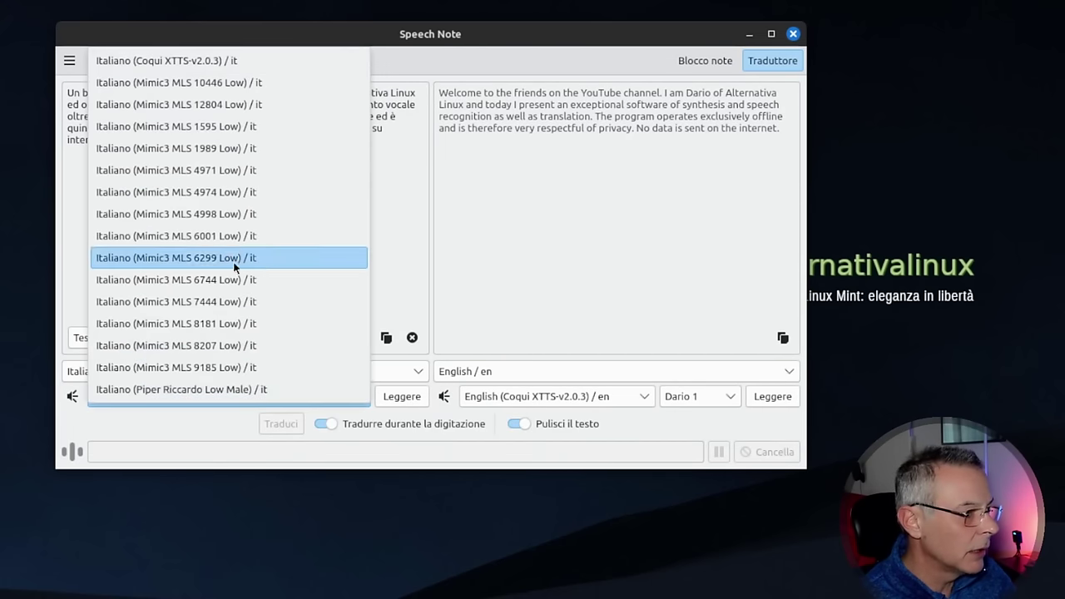
pyautogui.click(214, 60)
pyautogui.click(254, 184)
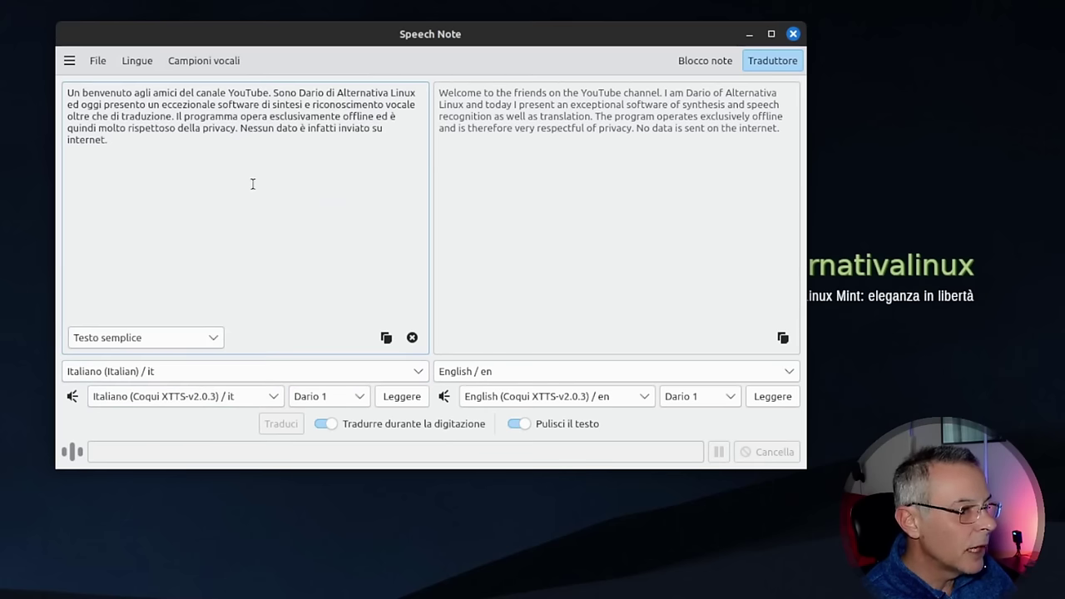
pyautogui.click(405, 401)
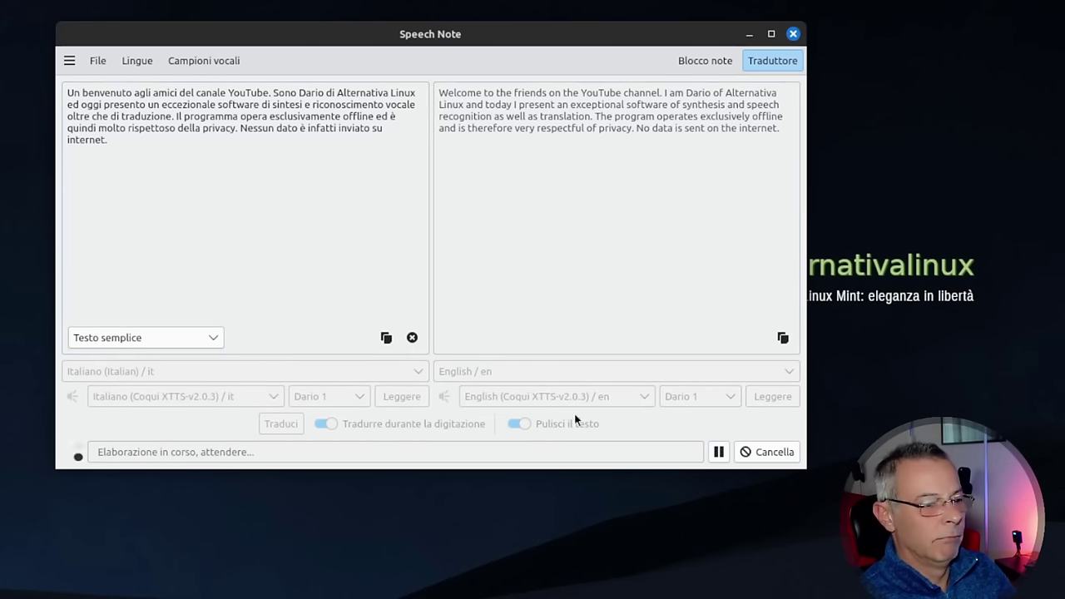
pyautogui.click(771, 450)
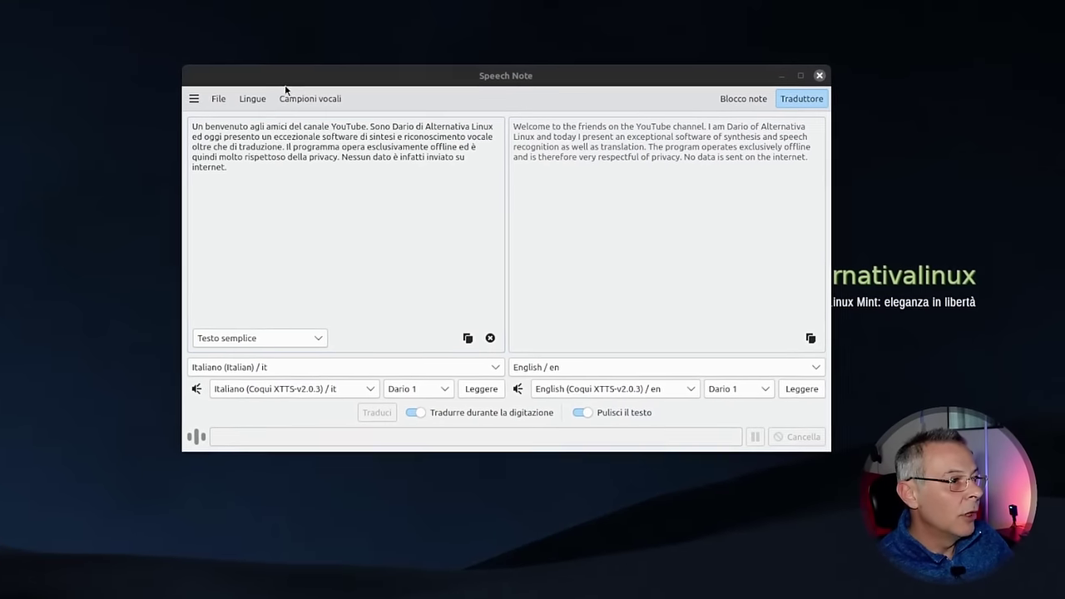
# Start a new voice sample and record about 13 seconds of speech with the microphone.
pyautogui.click(334, 108)
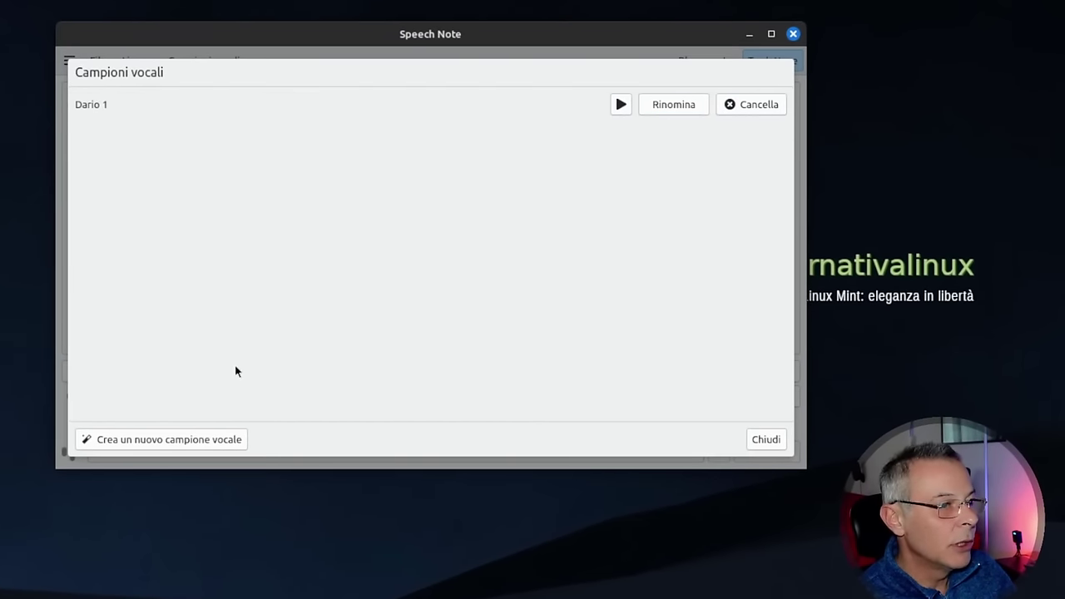
pyautogui.click(188, 438)
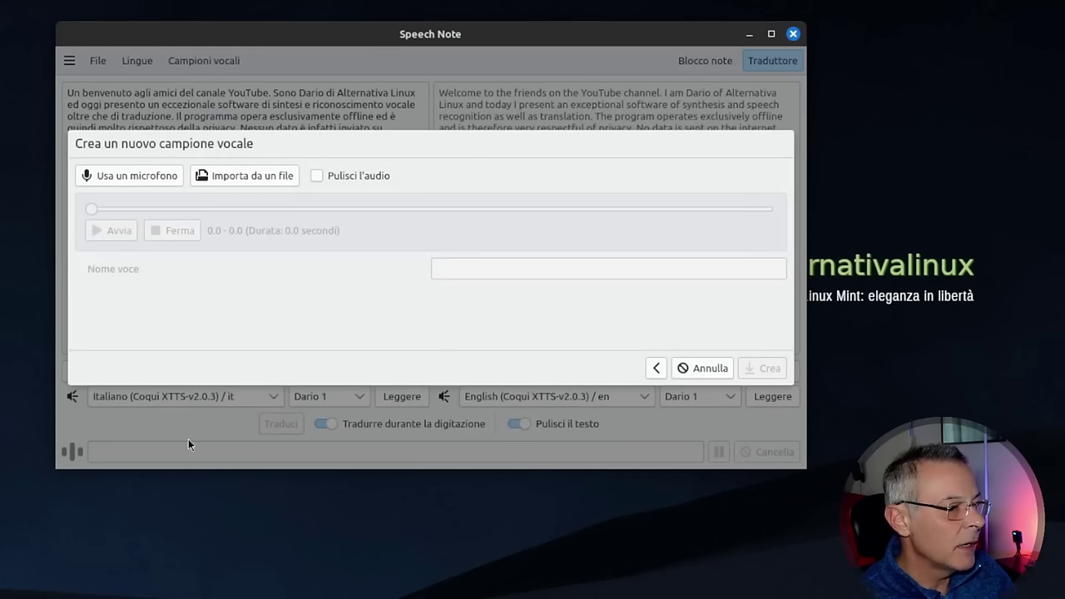
pyautogui.click(147, 176)
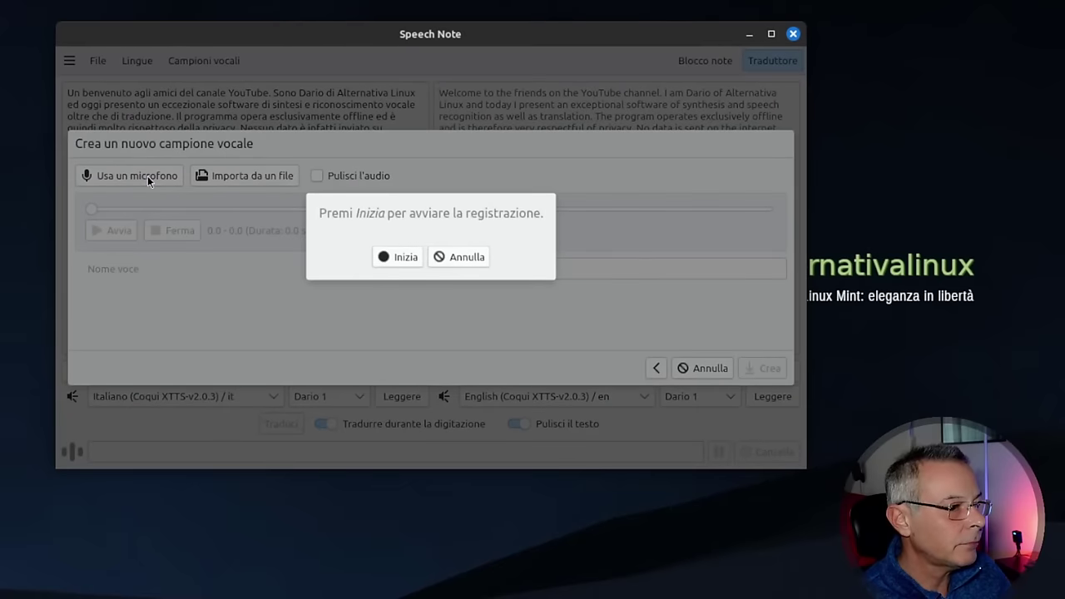
pyautogui.click(405, 258)
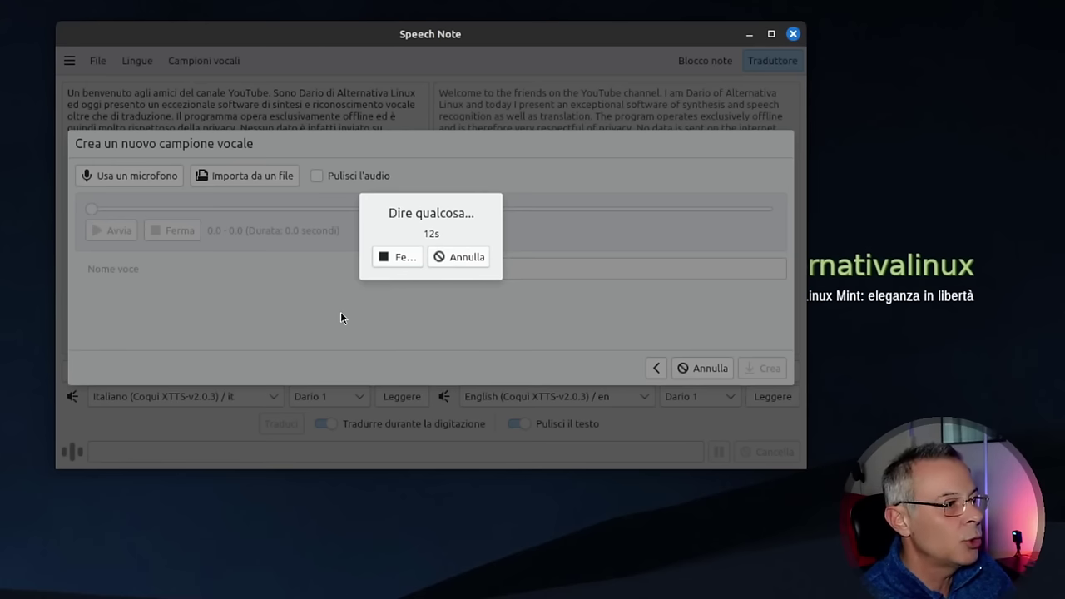
pyautogui.click(407, 258)
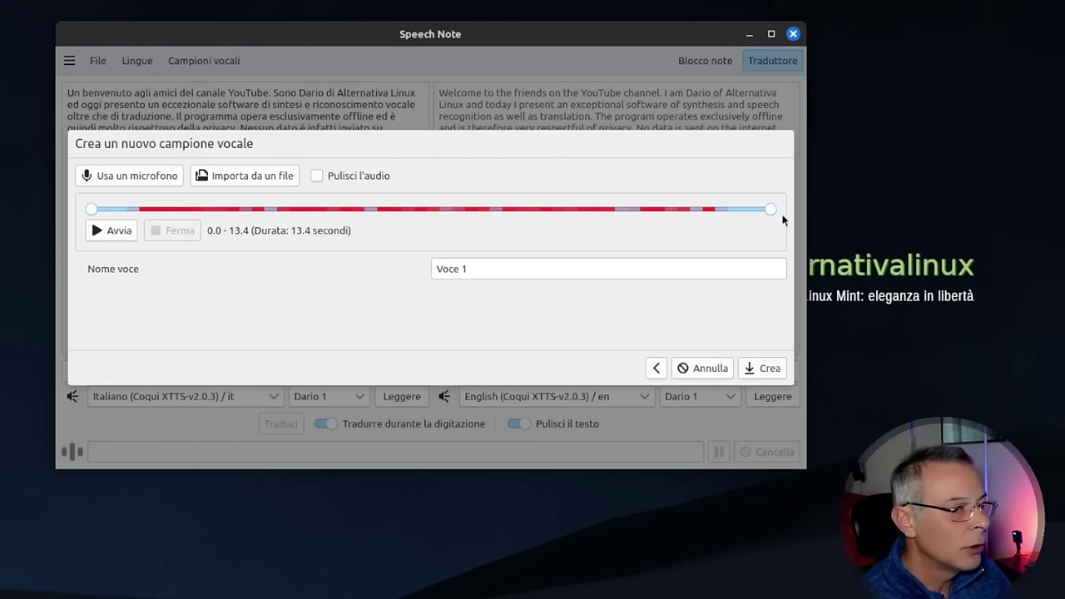
# Trim the recorded voice sample to the range from 0.0 to about 0.8 seconds.
pyautogui.moveTo(771, 210); pyautogui.dragTo(774, 238)
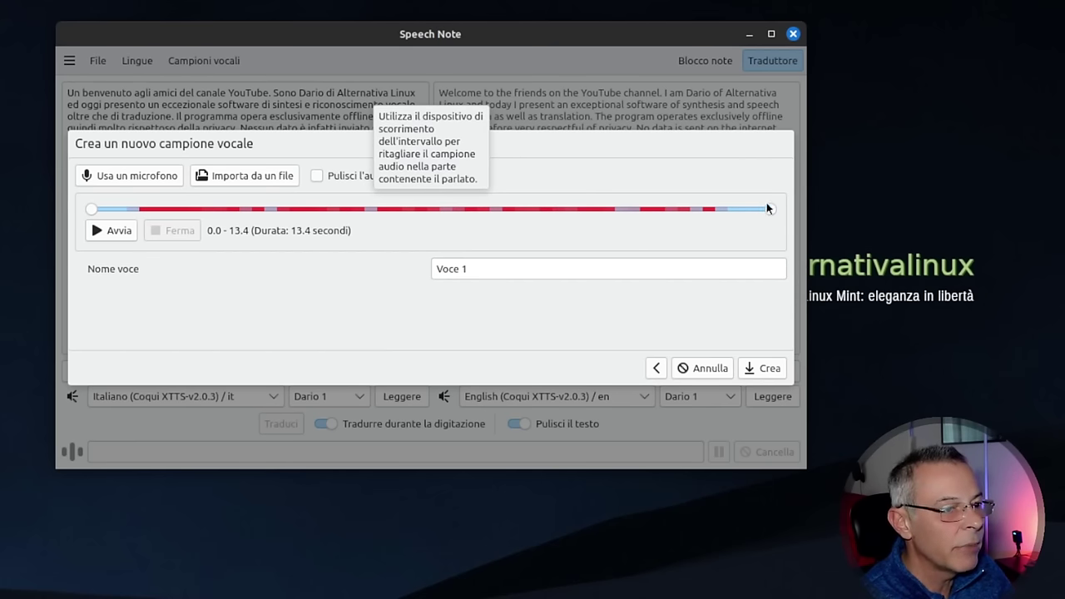
pyautogui.moveTo(771, 210); pyautogui.dragTo(754, 209)
pyautogui.moveTo(191, 214); pyautogui.dragTo(129, 215)
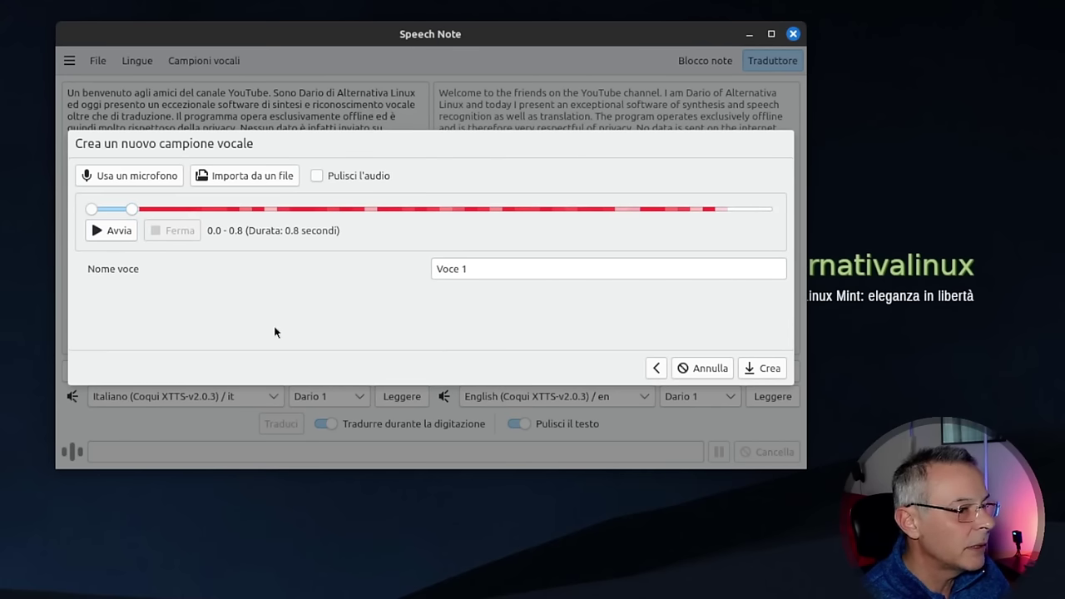
# Name the new voice sample with the speaker's first name followed by 2, create it and close the sample list.
pyautogui.moveTo(539, 268); pyautogui.dragTo(321, 270)
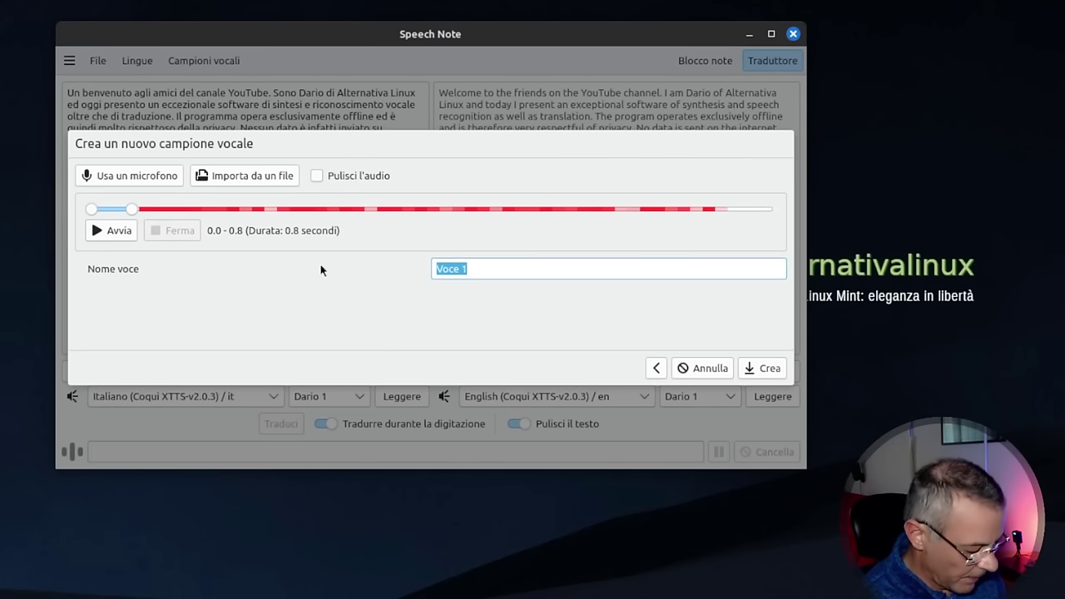
pyautogui.write('Dario 2')
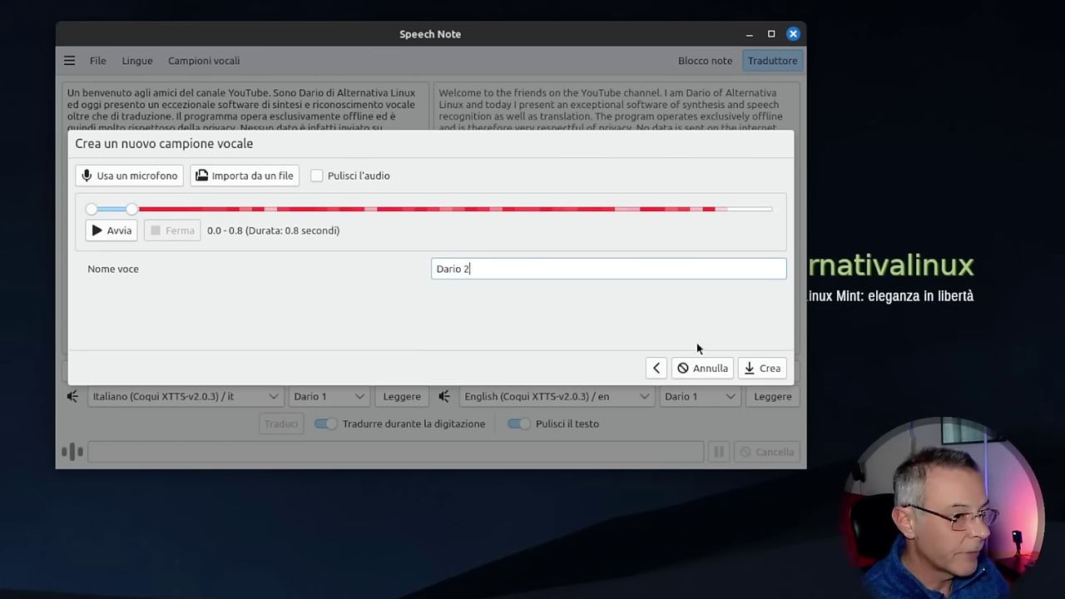
pyautogui.click(767, 368)
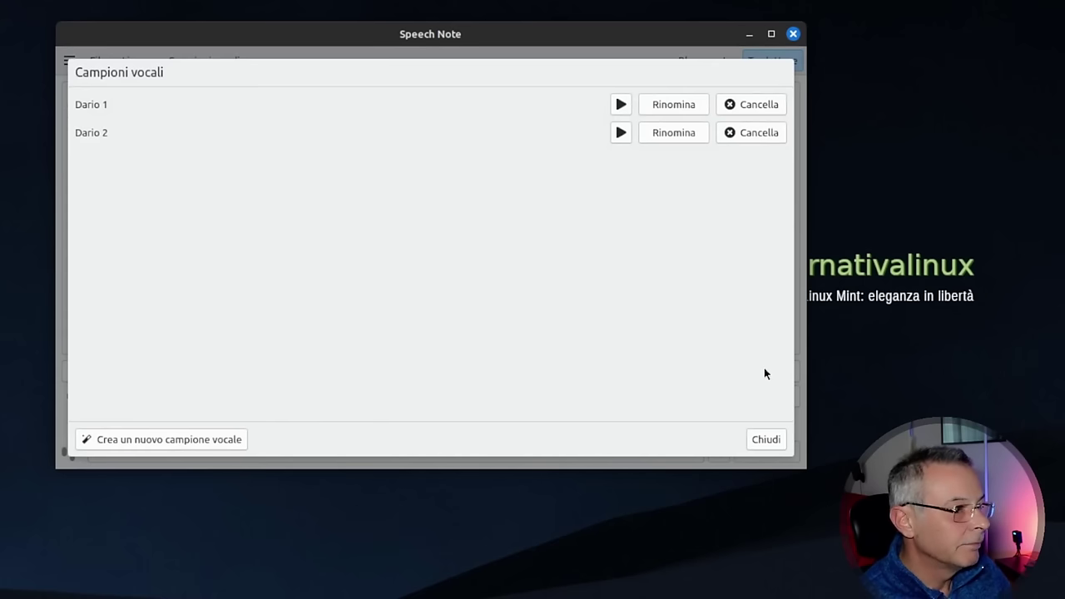
pyautogui.click(764, 439)
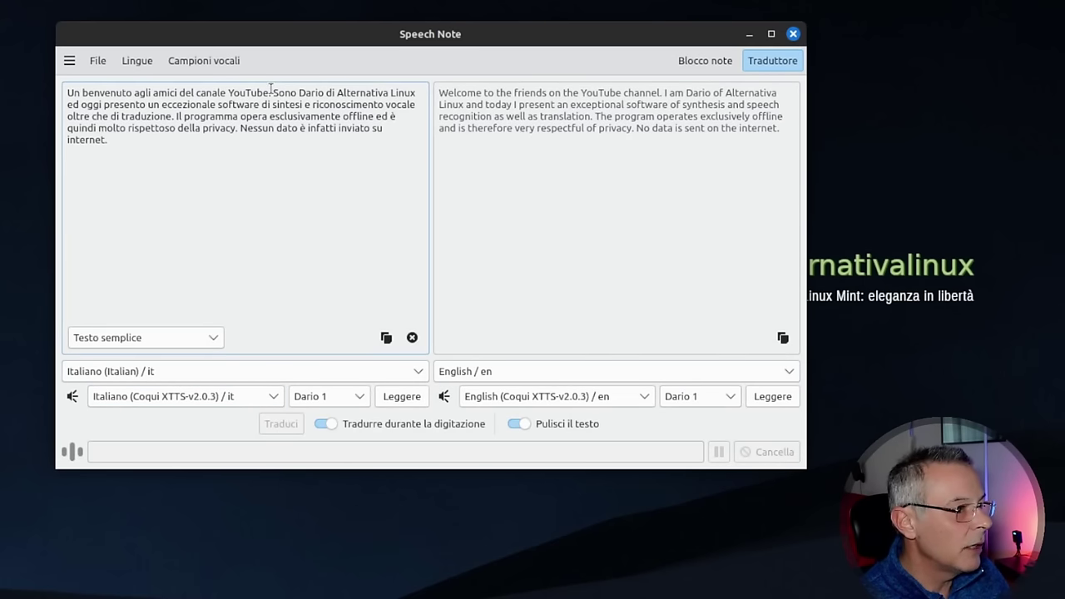
# Delete the first two sentences of the Italian text and have the rest read aloud with the newly created voice sample.
pyautogui.moveTo(175, 116); pyautogui.dragTo(68, 93)
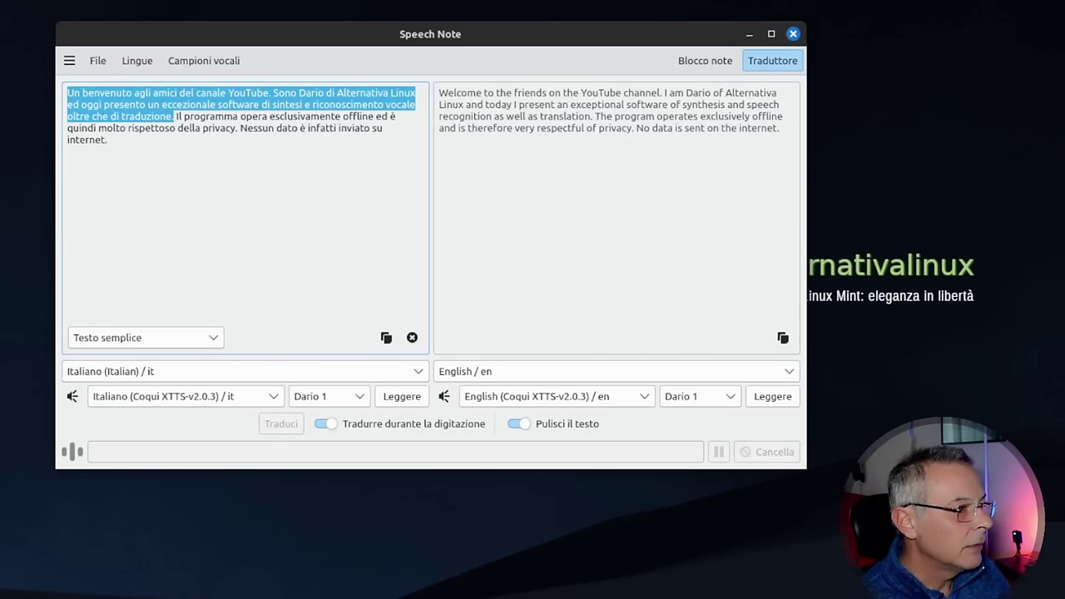
pyautogui.press('Delete')
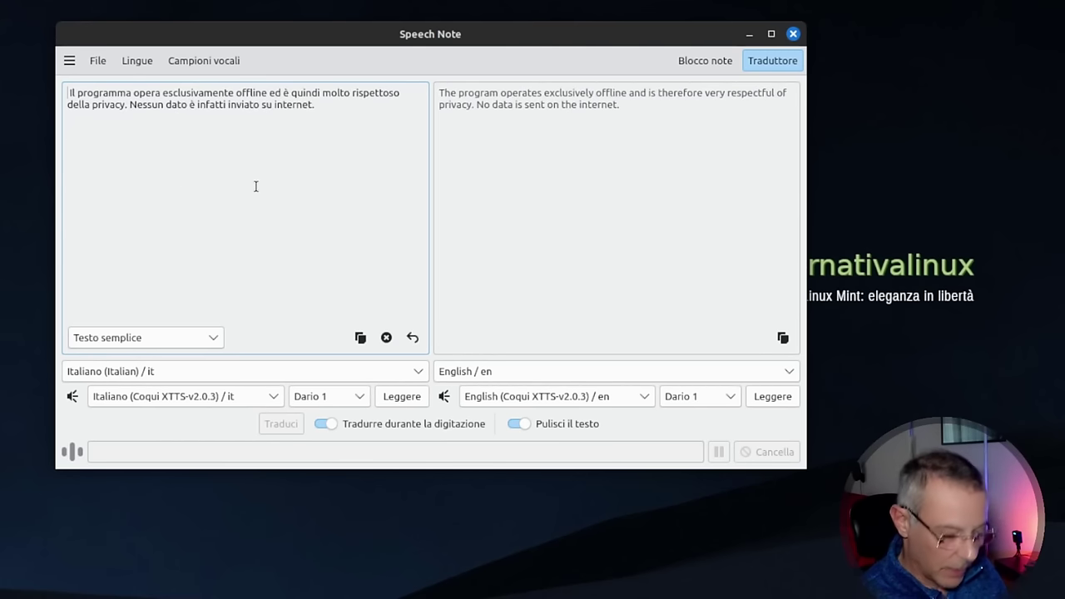
pyautogui.click(356, 398)
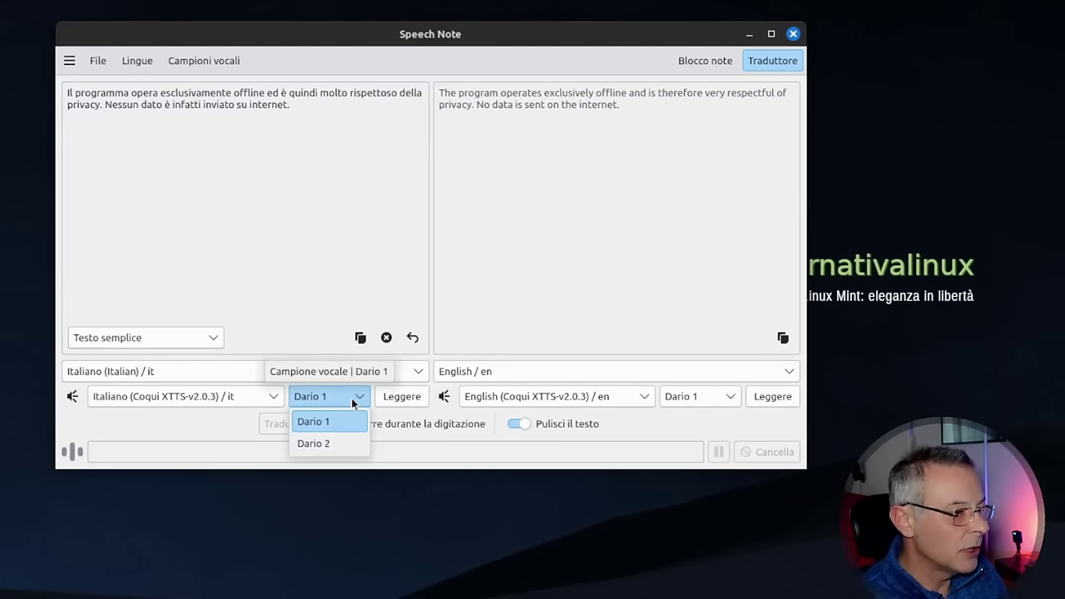
pyautogui.click(342, 445)
pyautogui.click(414, 400)
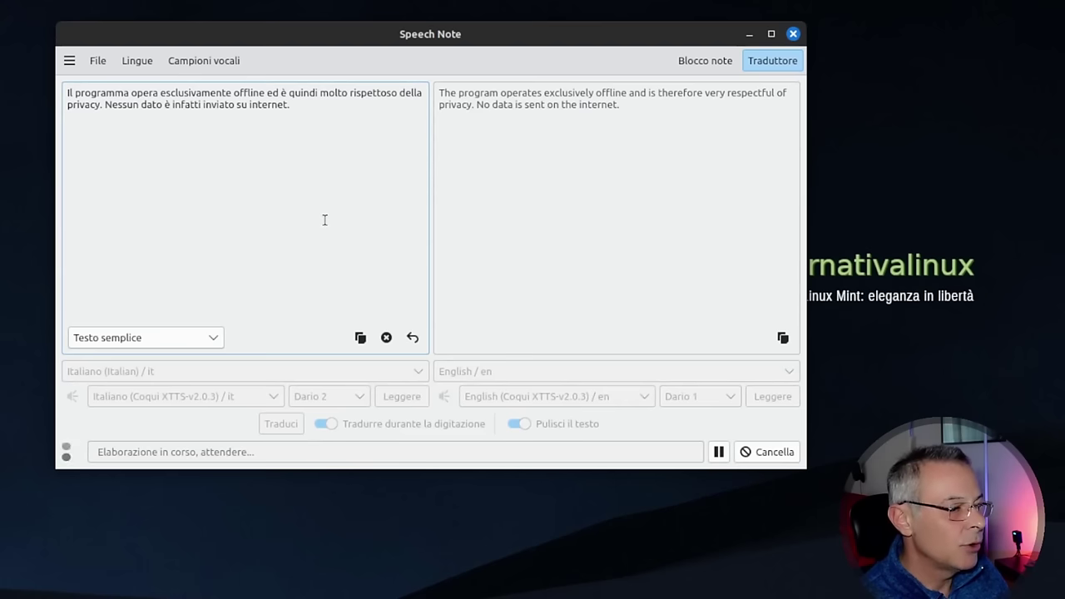
pyautogui.click(1019, 245)
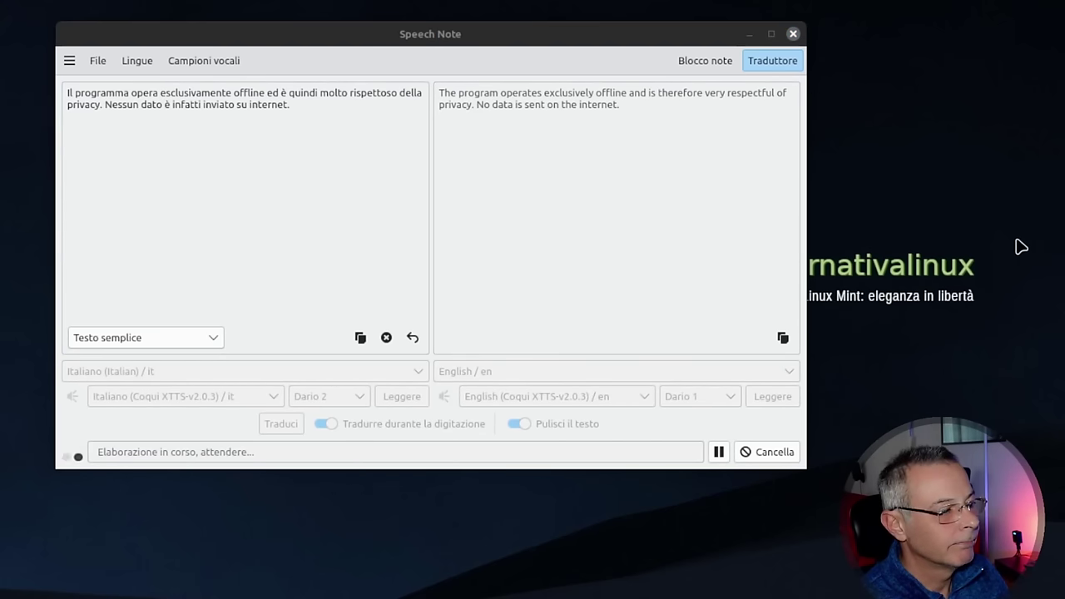